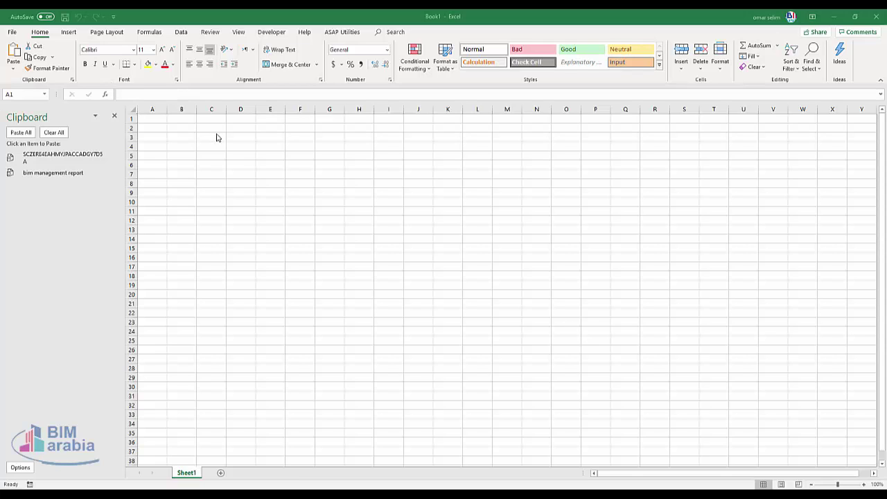
Enter the headings معماري, انشائي, ميكانيكا and كهربا across B1:E1
{"action": "left_click", "coordinate": [191, 119]}
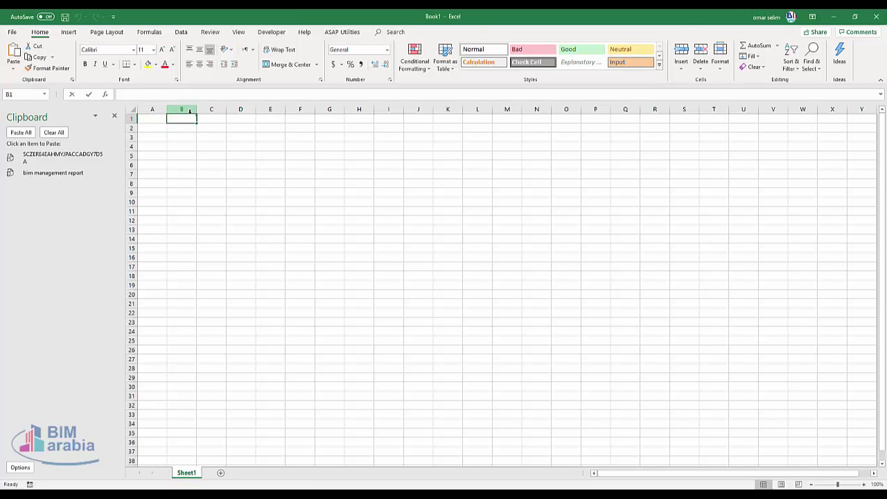
{"action": "type", "text": "معماري"}
{"action": "key", "text": "Tab"}
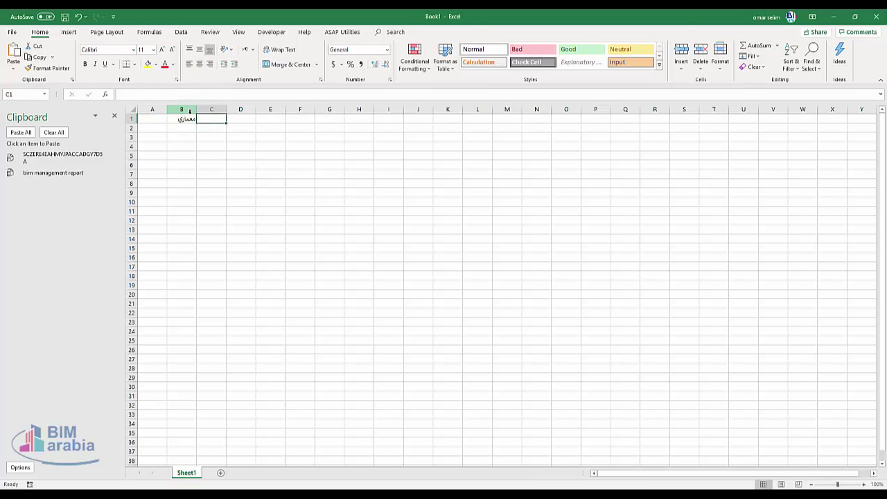
{"action": "type", "text": "انشائ"}
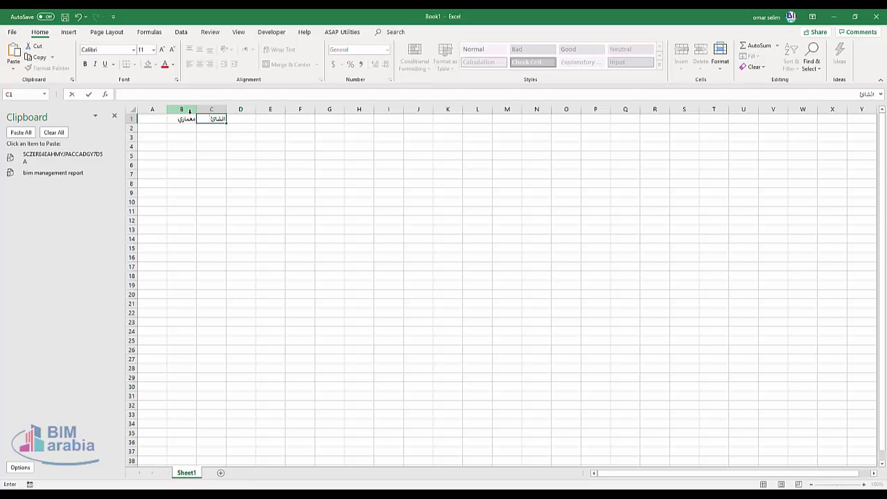
{"action": "key", "text": "Tab"}
{"action": "type", "text": "ميكا"}
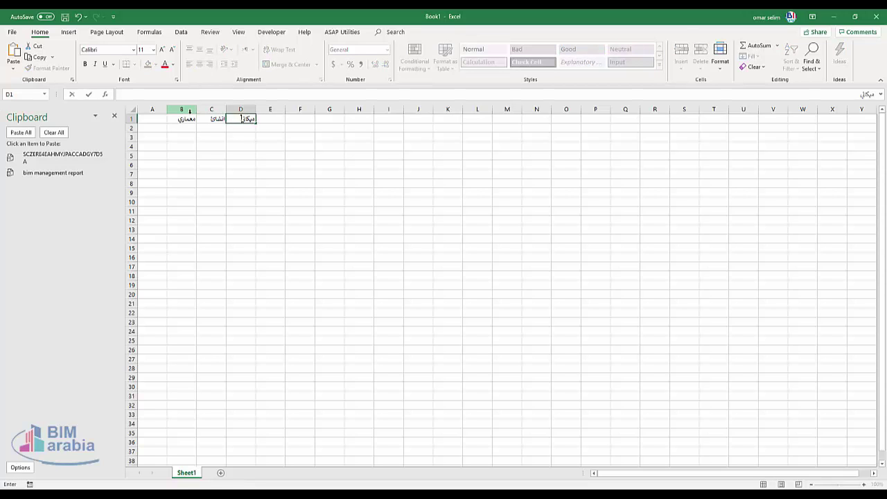
{"action": "type", "text": "نيك"}
{"action": "key", "text": "Tab"}
{"action": "type", "text": "ا"}
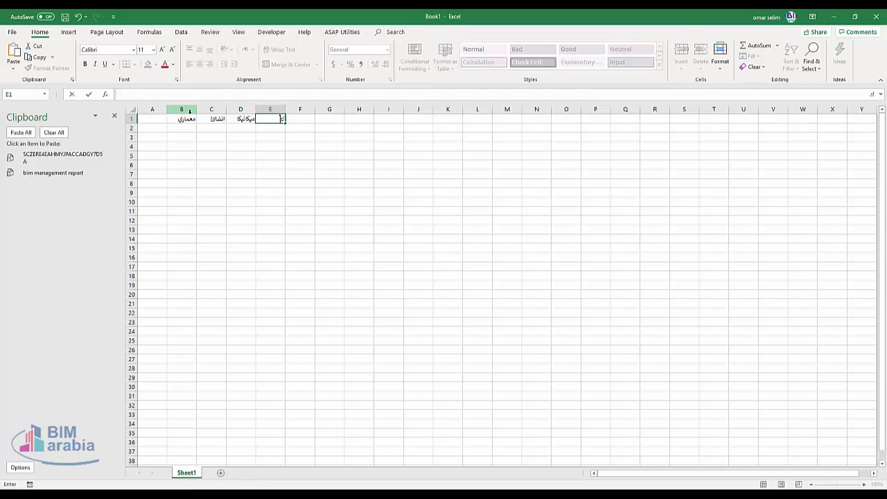
{"action": "key", "text": "Return"}
Enter the four criteria labels in A2:A5, from البيم down to الحضور
{"action": "key", "text": "Left"}
{"action": "key", "text": "Left"}
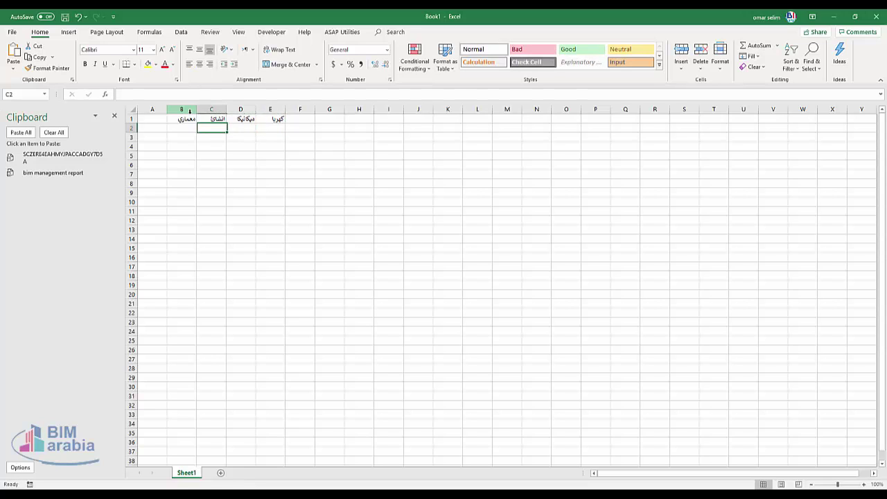
{"action": "key", "text": "Left"}
{"action": "key", "text": "Left"}
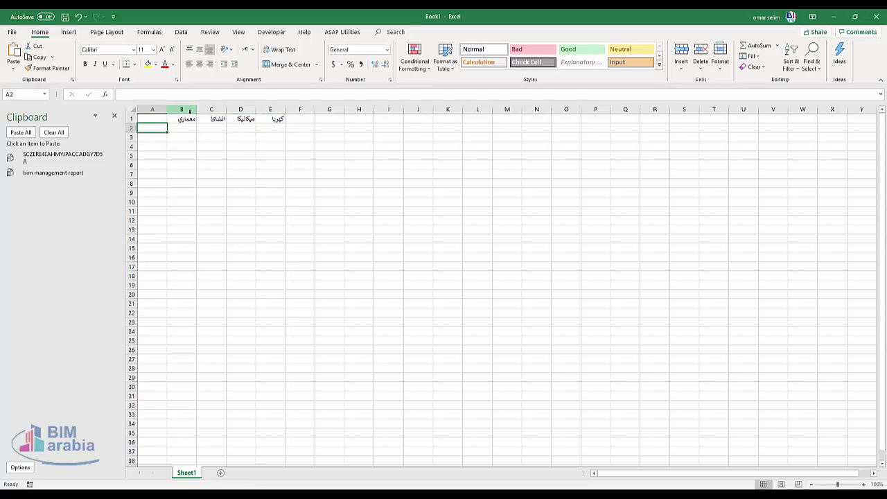
{"action": "type", "text": "المعر"}
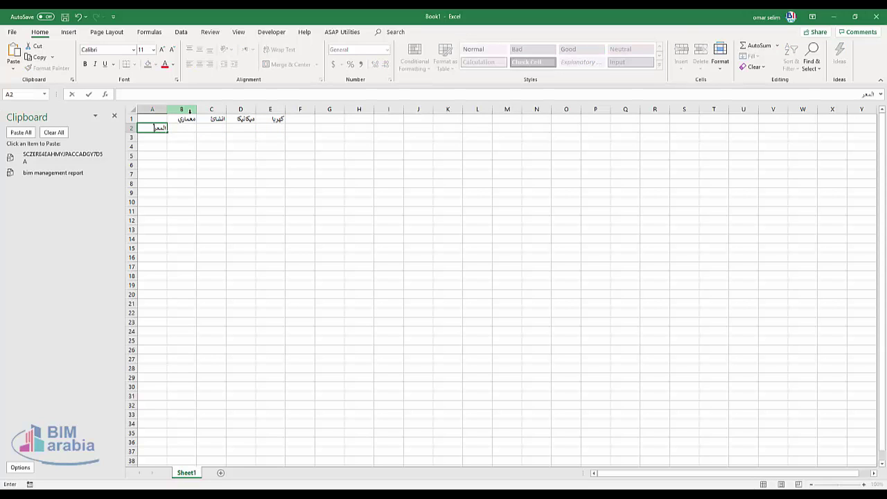
{"action": "type", "text": "فة بالبيم"}
{"action": "key", "text": "Return"}
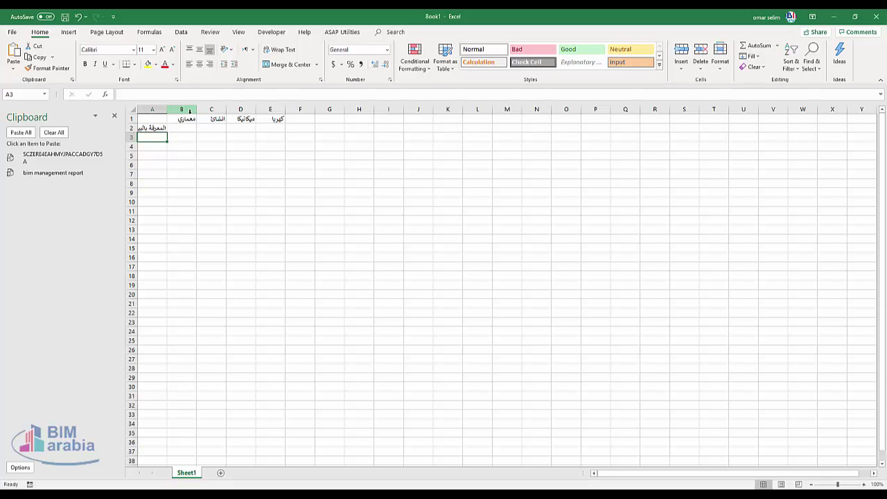
{"action": "type", "text": "الكتريكال"}
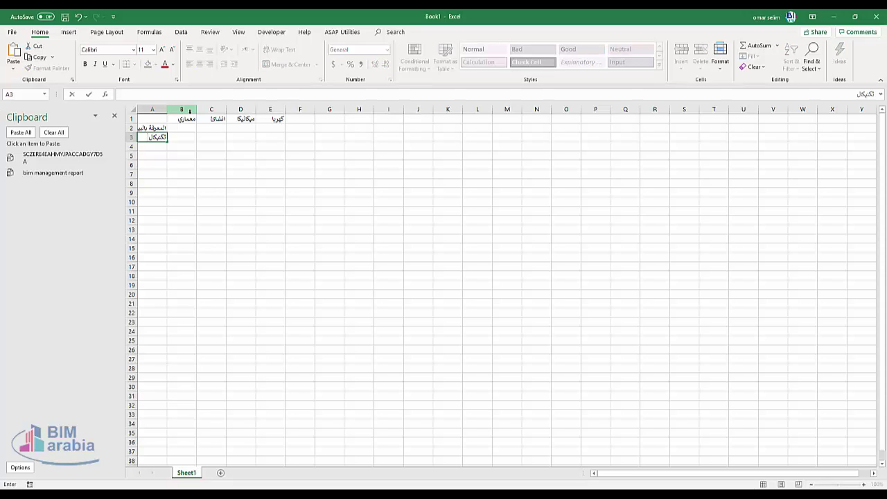
{"action": "key", "text": "Return"}
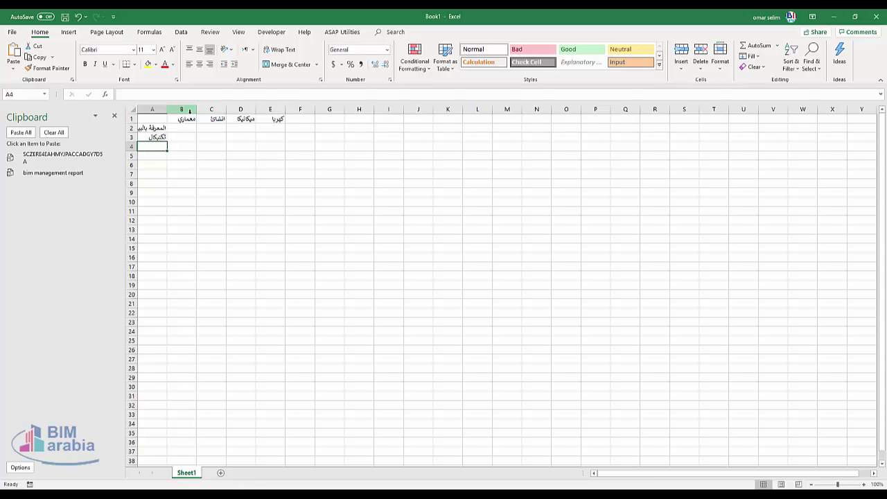
{"action": "type", "text": "الإخراج للوح"}
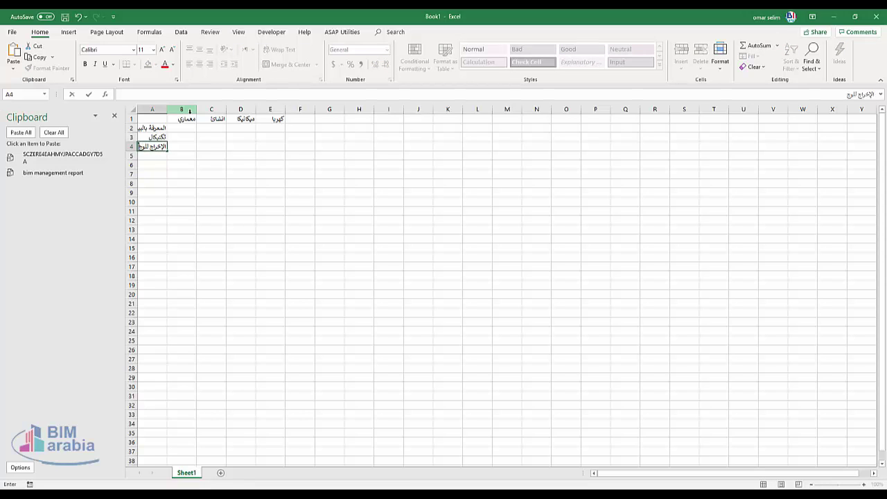
{"action": "key", "text": "Return"}
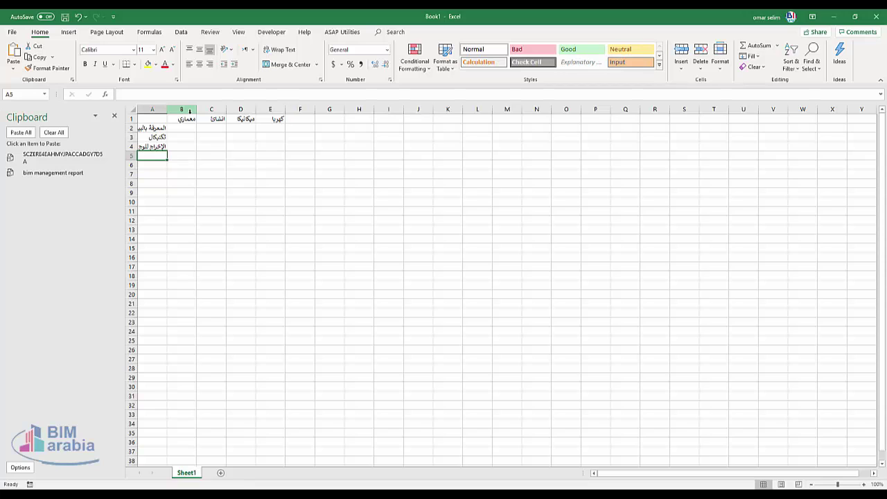
{"action": "type", "text": "الحضور"}
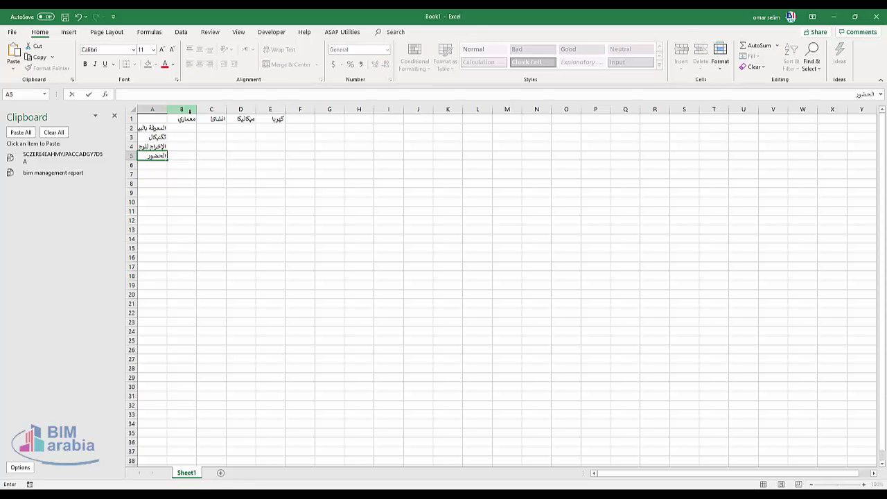
{"action": "key", "text": "Up"}
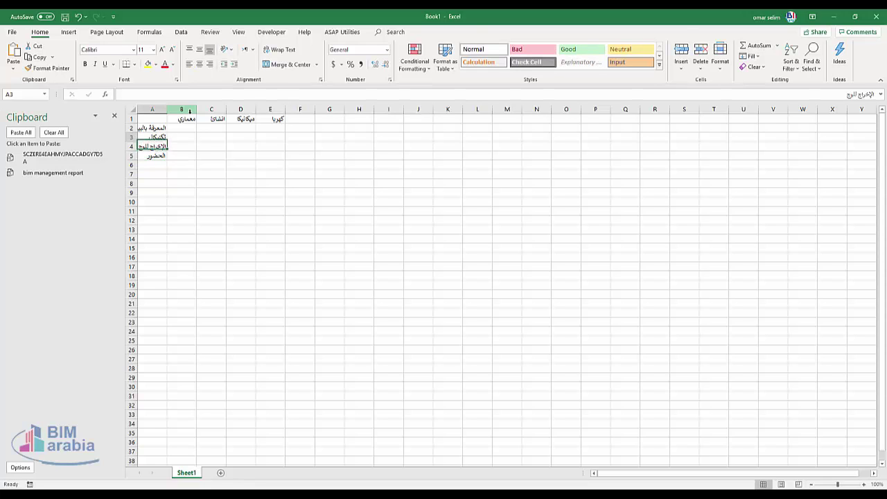
{"action": "key", "text": "Up"}
{"action": "key", "text": "Up"}
{"action": "key", "text": "Right"}
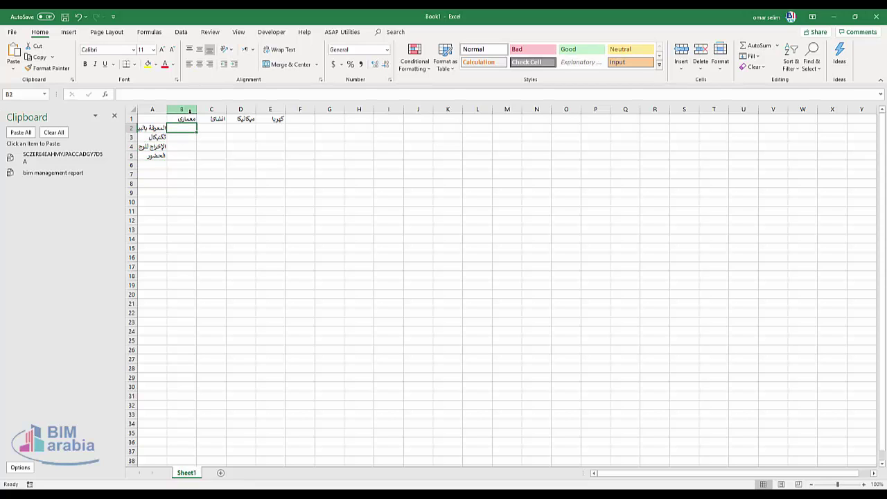
Fill columns B and C: B2 5, B3 6, B4 5, B5 2, C2 8, C3 8, C4 9, C5 2
{"action": "type", "text": "5"}
{"action": "key", "text": "Return"}
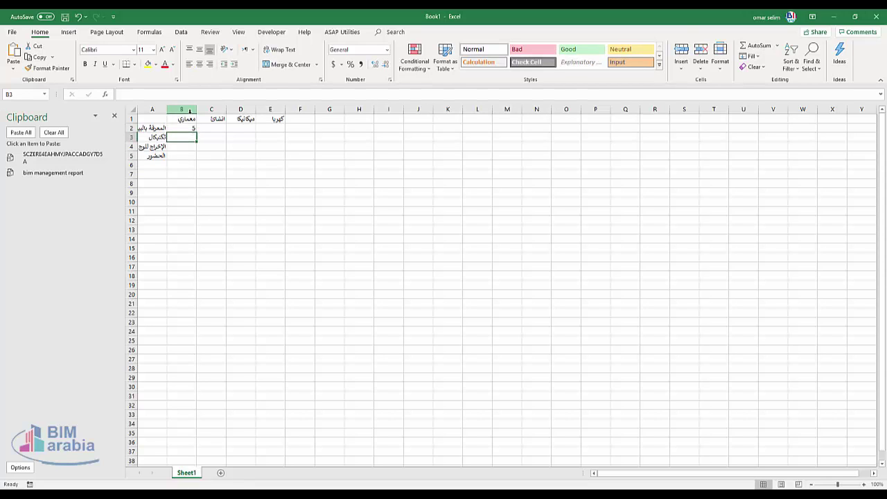
{"action": "type", "text": "6"}
{"action": "key", "text": "Tab"}
{"action": "key", "text": "Down"}
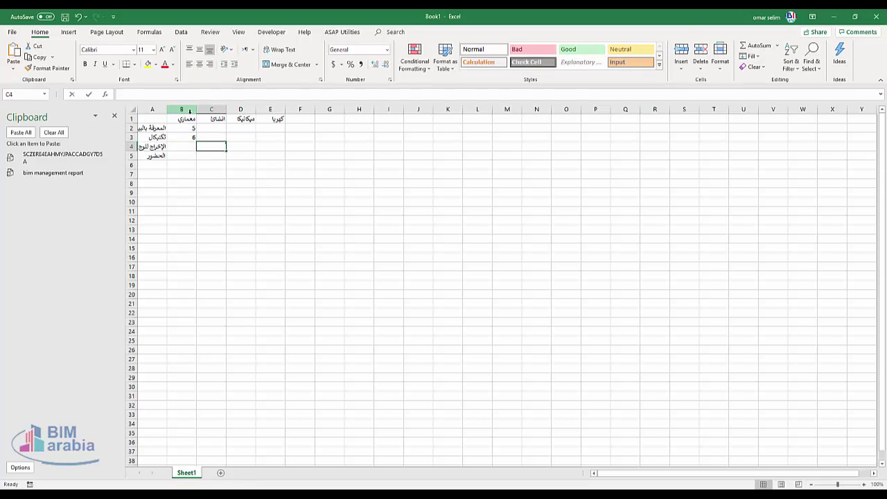
{"action": "type", "text": "9"}
{"action": "key", "text": "Return"}
{"action": "type", "text": "2"}
{"action": "key", "text": "Left"}
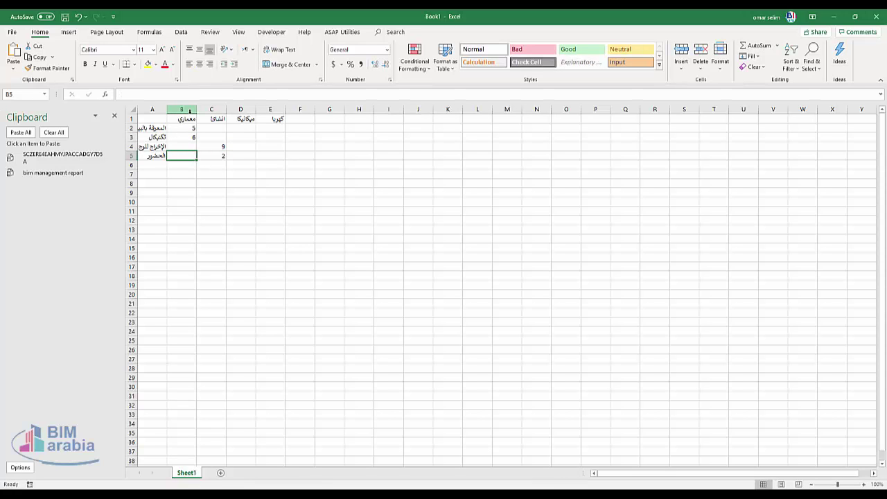
{"action": "type", "text": "2"}
{"action": "key", "text": "Up"}
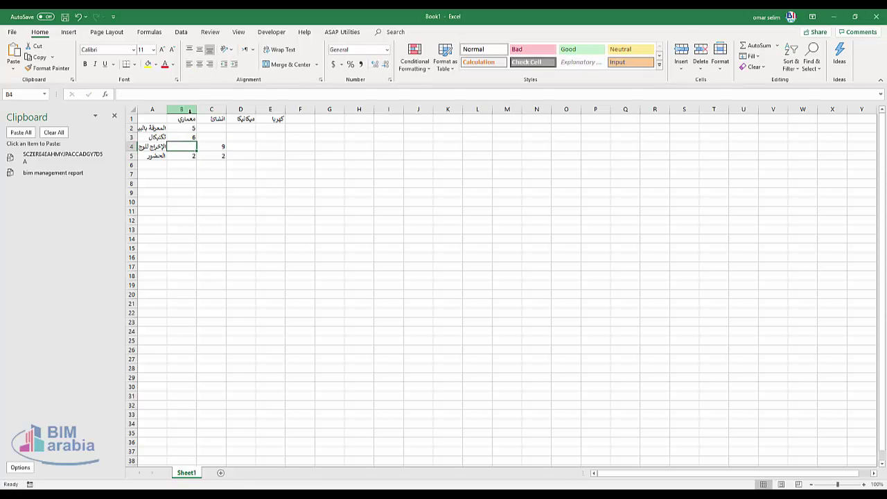
{"action": "type", "text": "5"}
{"action": "key", "text": "Up"}
{"action": "key", "text": "Right"}
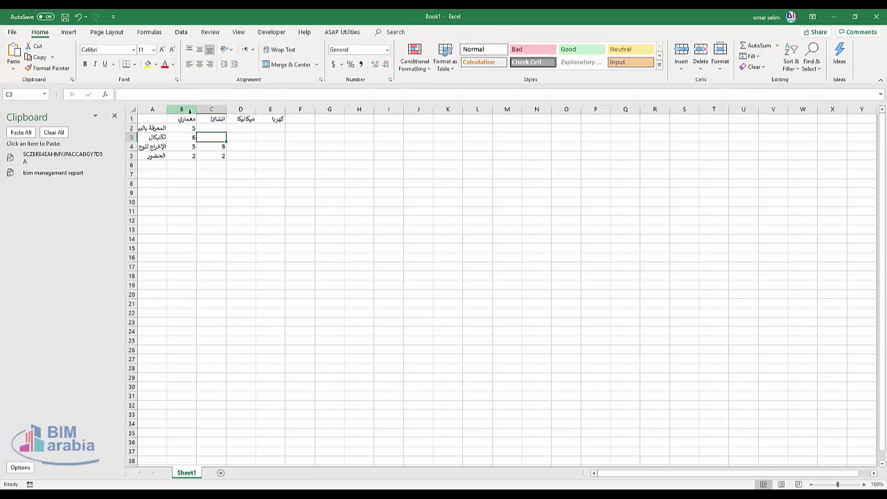
{"action": "type", "text": "8"}
{"action": "key", "text": "Up"}
{"action": "type", "text": "8"}
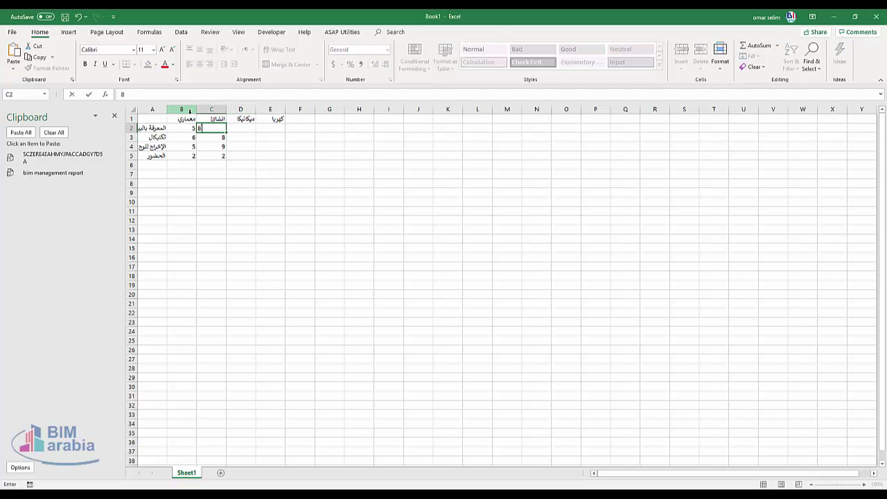
{"action": "key", "text": "Right"}
Fill D2:D5 with 5, 6, 3, 7 and enter the E-column scores, ending with 7 in E2
{"action": "type", "text": "5"}
{"action": "key", "text": "Return"}
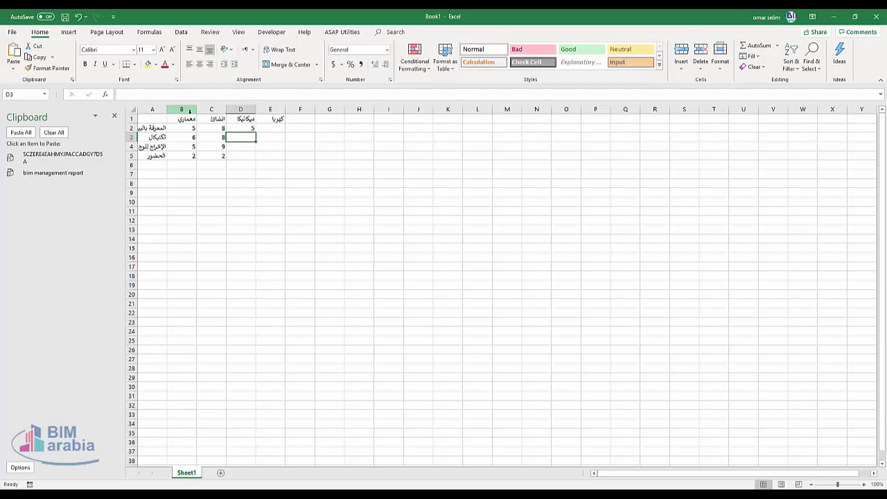
{"action": "type", "text": "6"}
{"action": "key", "text": "Return"}
{"action": "type", "text": "3"}
{"action": "key", "text": "Return"}
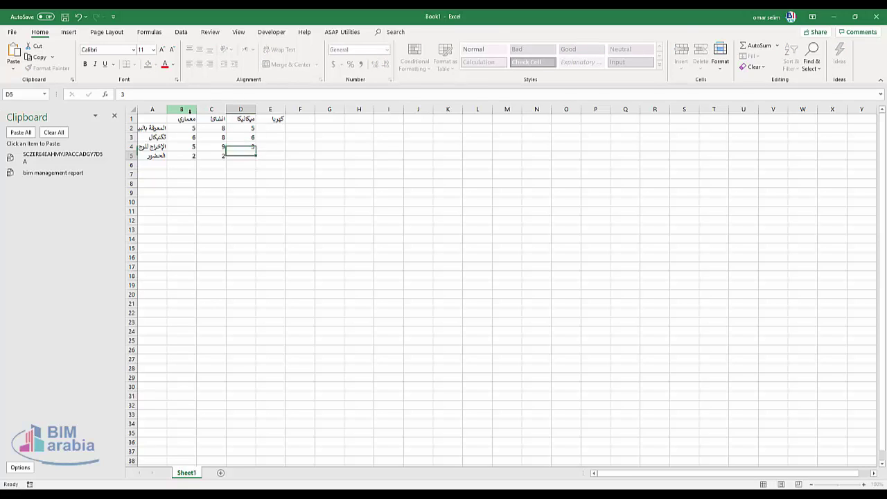
{"action": "type", "text": "7"}
{"action": "key", "text": "Tab"}
{"action": "key", "text": "Up"}
{"action": "type", "text": "5"}
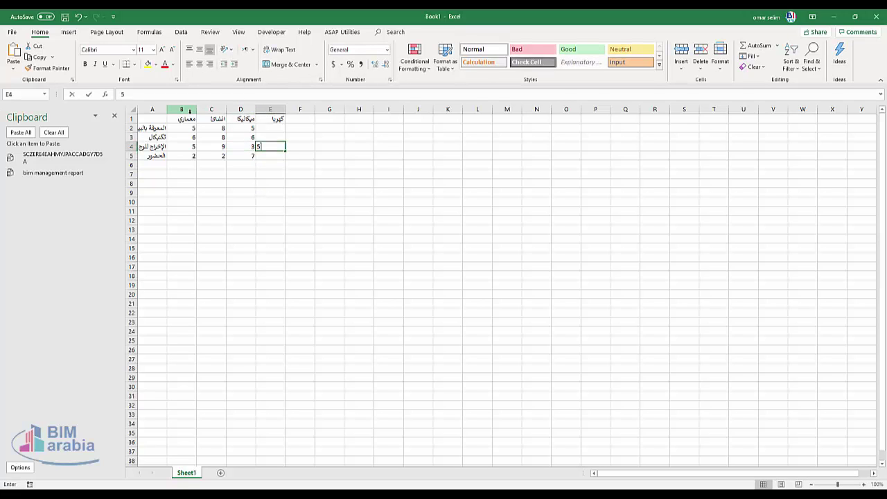
{"action": "type", "text": "8"}
{"action": "key", "text": "Return"}
{"action": "type", "text": "8"}
{"action": "key", "text": "Up"}
{"action": "type", "text": "8"}
{"action": "key", "text": "Up"}
{"action": "type", "text": "8"}
{"action": "key", "text": "Up"}
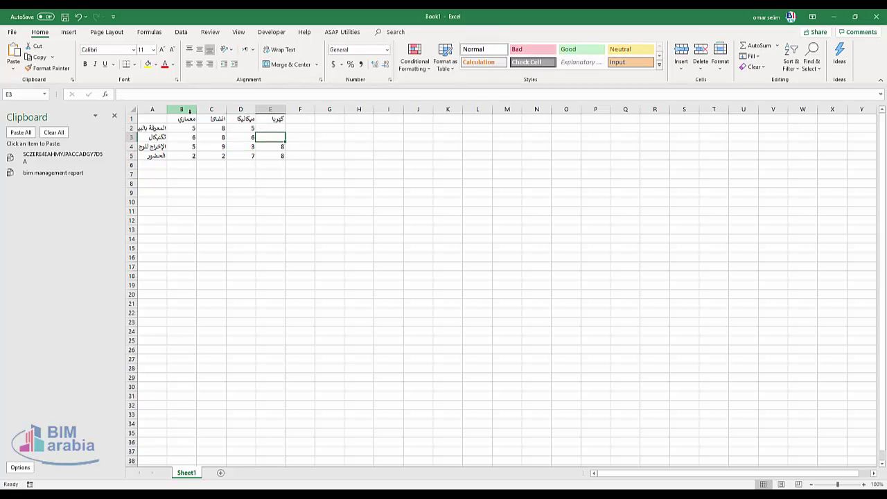
{"action": "type", "text": "7"}
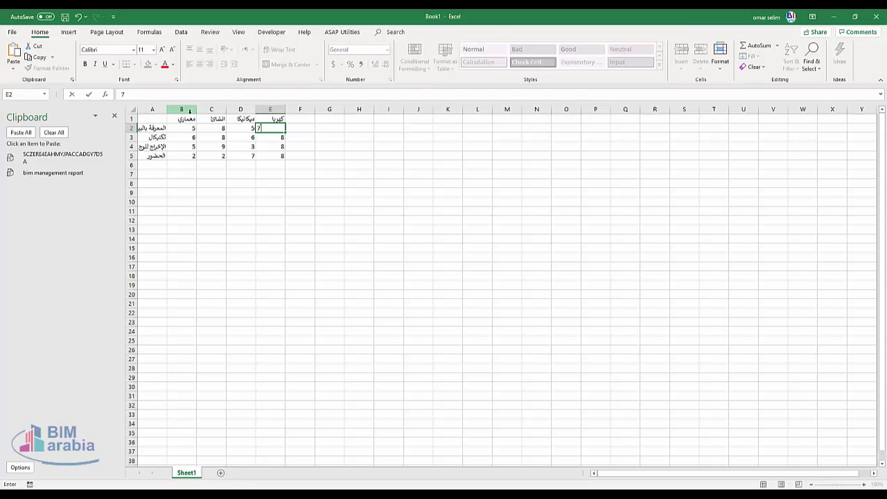
{"action": "key", "text": "Up"}
Select the score table A1:E5 and show the Insert Scatter or Bubble chart choices
{"action": "left_click_drag", "start_coordinate": [154, 119], "coordinate": [273, 156]}
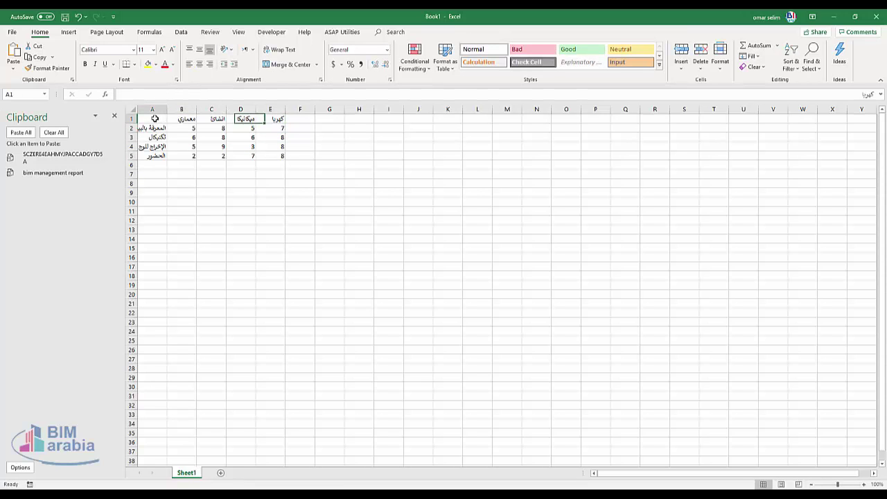
{"action": "left_click", "coordinate": [69, 32]}
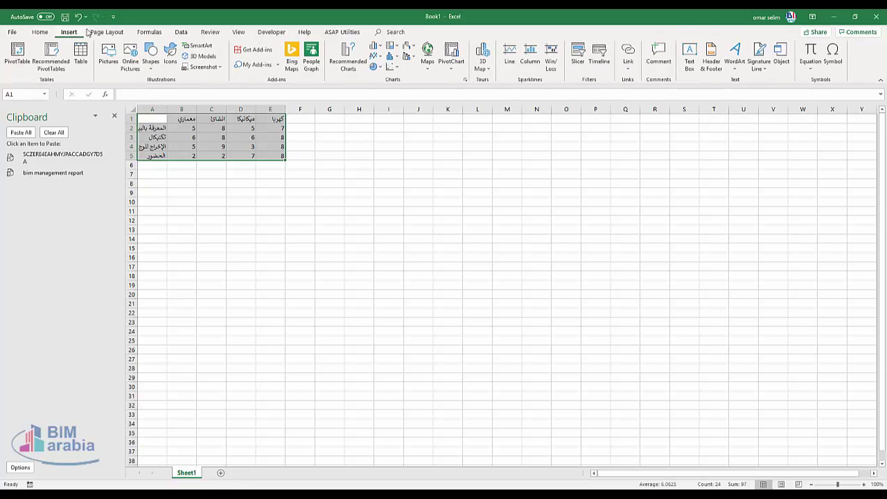
{"action": "left_click", "coordinate": [392, 66]}
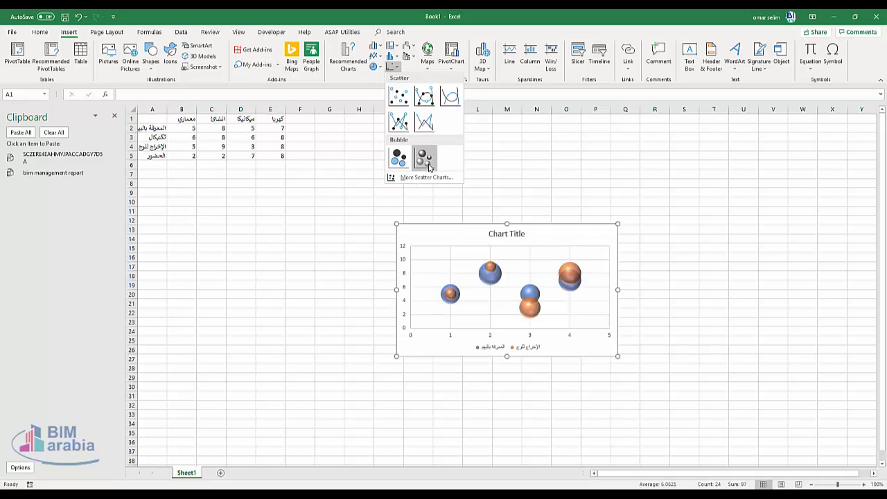
Browse the All Charts list under More Scatter Charts and pick the Radar family
{"action": "left_click", "coordinate": [423, 178]}
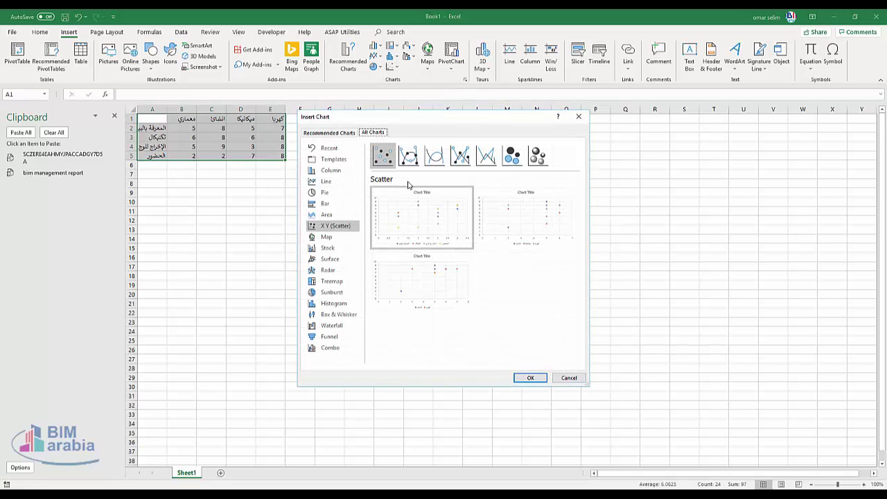
{"action": "mouse_move", "coordinate": [437, 191]}
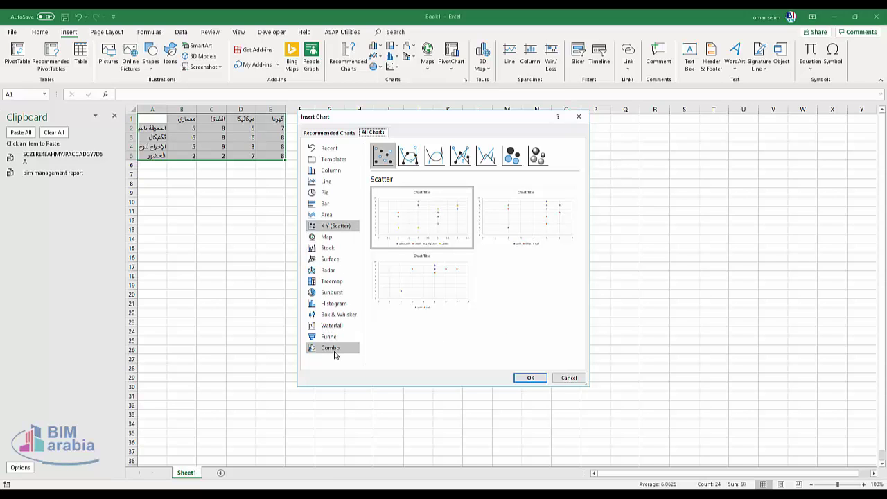
{"action": "left_click", "coordinate": [331, 348]}
{"action": "left_click", "coordinate": [331, 338]}
{"action": "left_click", "coordinate": [332, 348]}
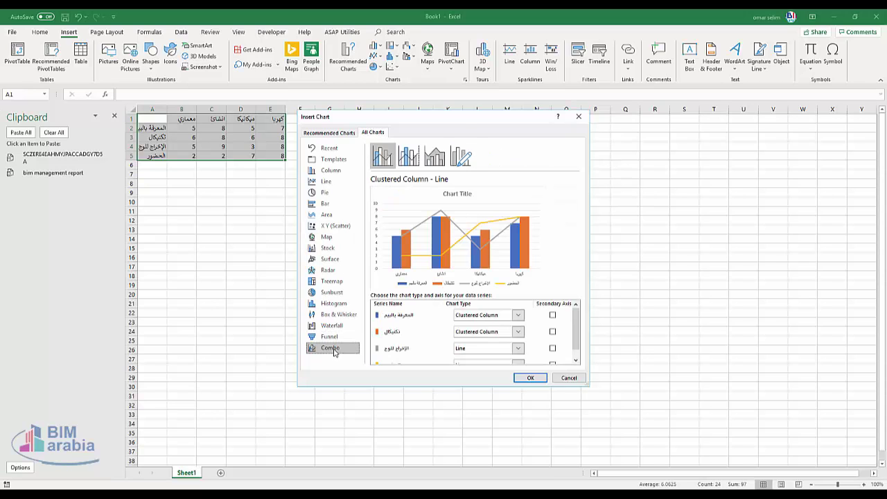
{"action": "left_click", "coordinate": [333, 338]}
{"action": "left_click", "coordinate": [336, 326]}
{"action": "left_click", "coordinate": [336, 316]}
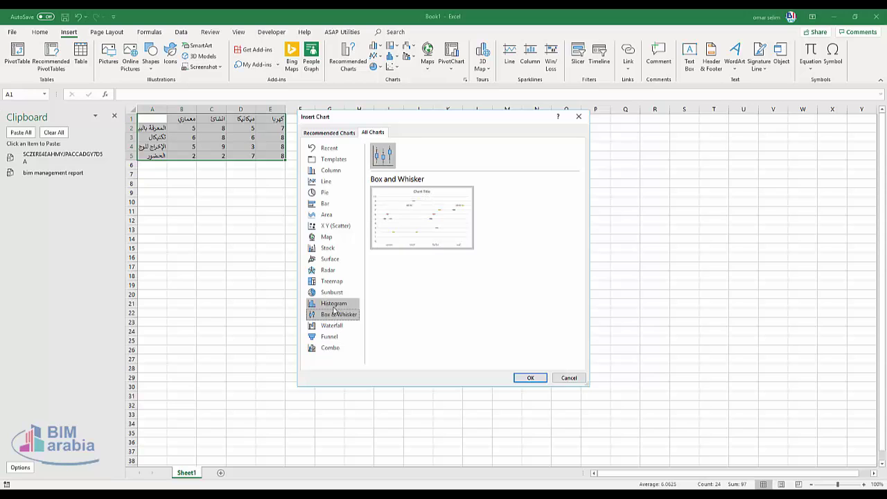
{"action": "left_click", "coordinate": [334, 305]}
{"action": "left_click", "coordinate": [331, 292]}
{"action": "left_click", "coordinate": [330, 281]}
{"action": "left_click", "coordinate": [331, 270]}
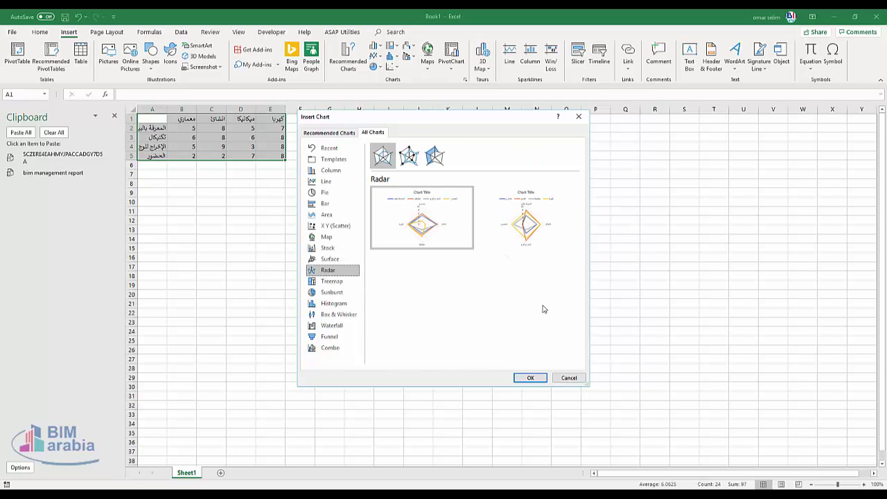
Insert a Filled Radar chart and move it up beside the score table
{"action": "left_click", "coordinate": [434, 155]}
{"action": "mouse_move", "coordinate": [441, 229]}
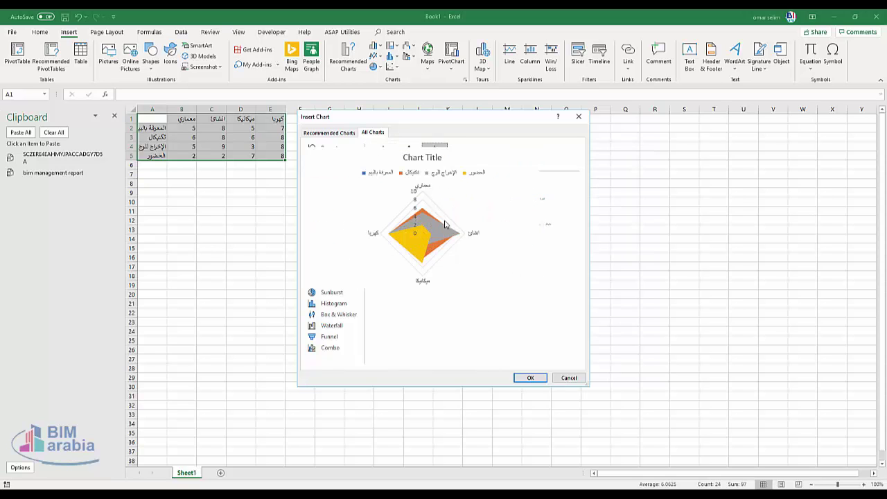
{"action": "left_click", "coordinate": [530, 378]}
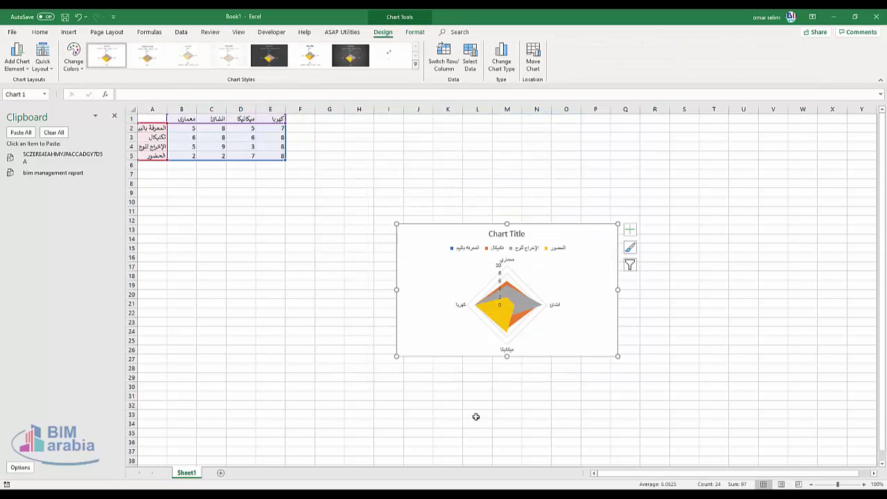
{"action": "left_click", "coordinate": [527, 313]}
{"action": "left_click_drag", "start_coordinate": [417, 234], "coordinate": [333, 154]}
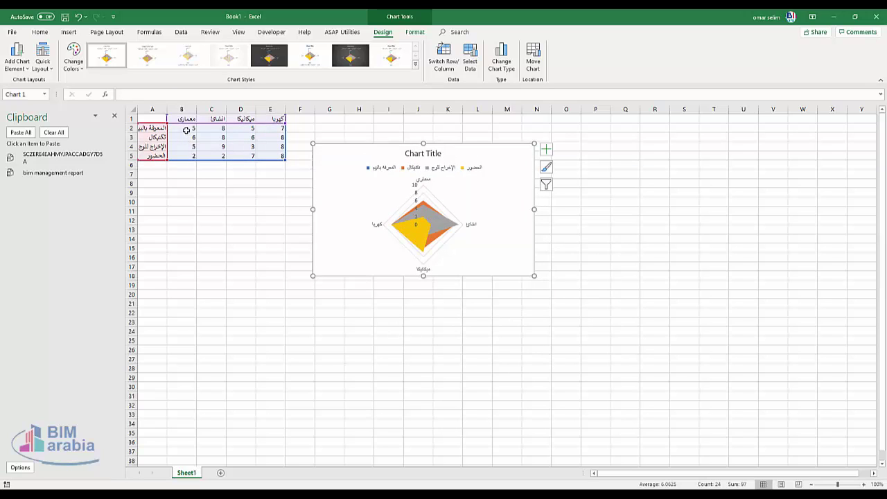
Change the score in cell B5 from 2 to 9
{"action": "left_click", "coordinate": [182, 156]}
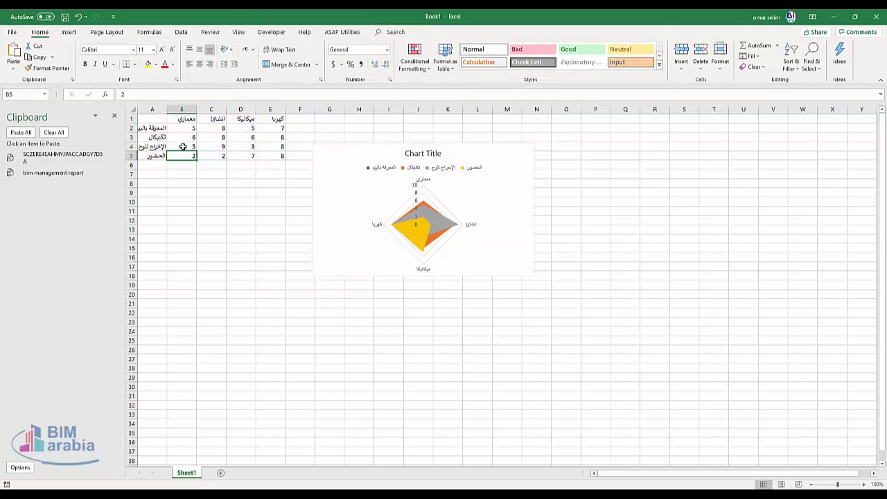
{"action": "type", "text": "9"}
{"action": "key", "text": "Return"}
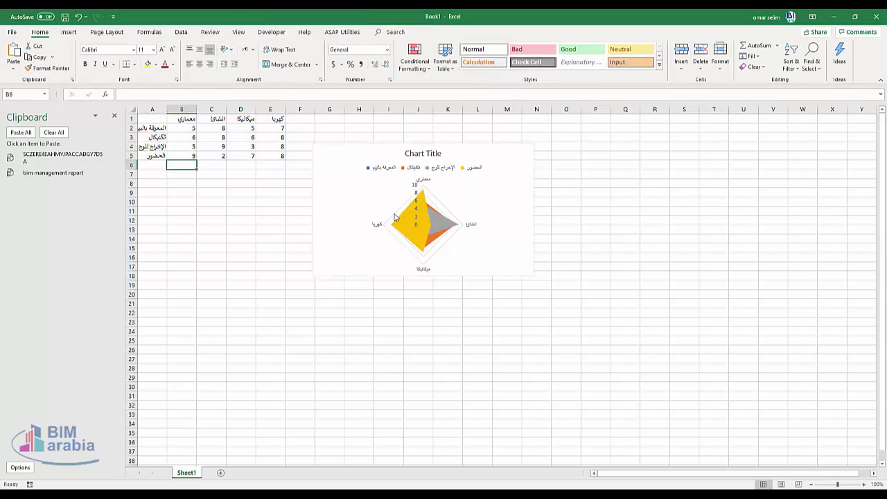
Select the radar chart's radial value axis labels and bring up the Chart Design options
{"action": "left_click", "coordinate": [409, 191]}
{"action": "left_click", "coordinate": [416, 186]}
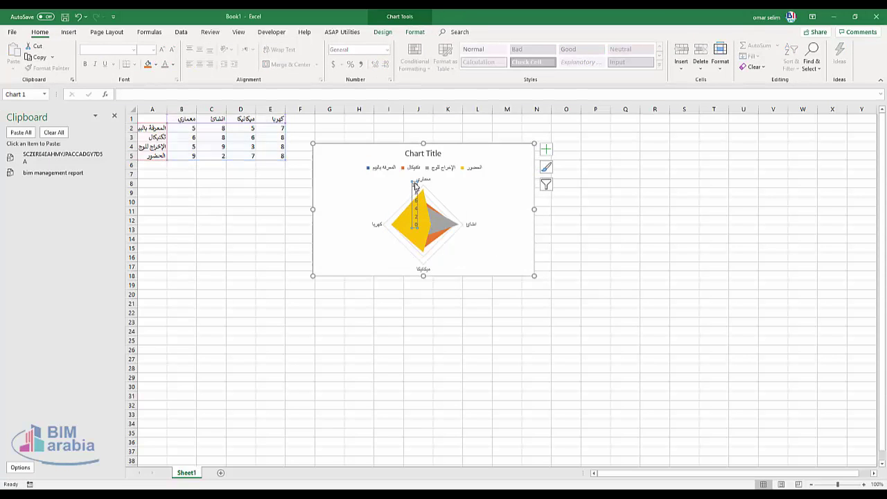
{"action": "left_click", "coordinate": [414, 187]}
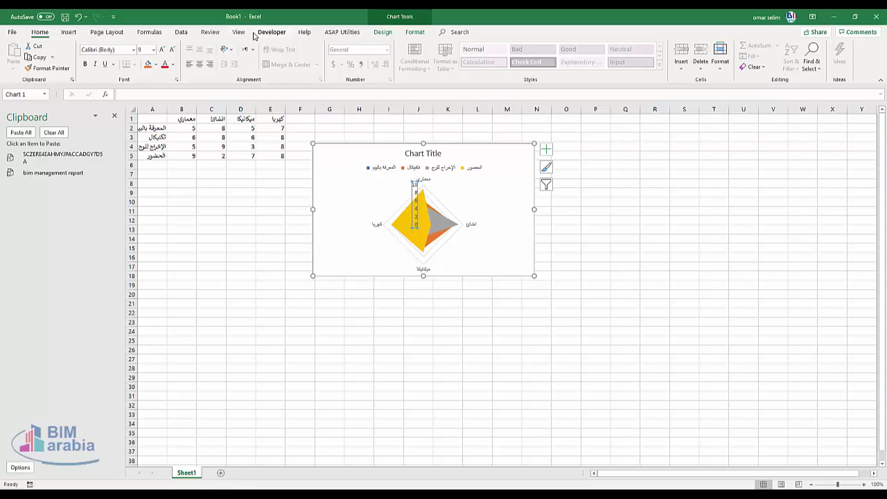
{"action": "left_click", "coordinate": [383, 32]}
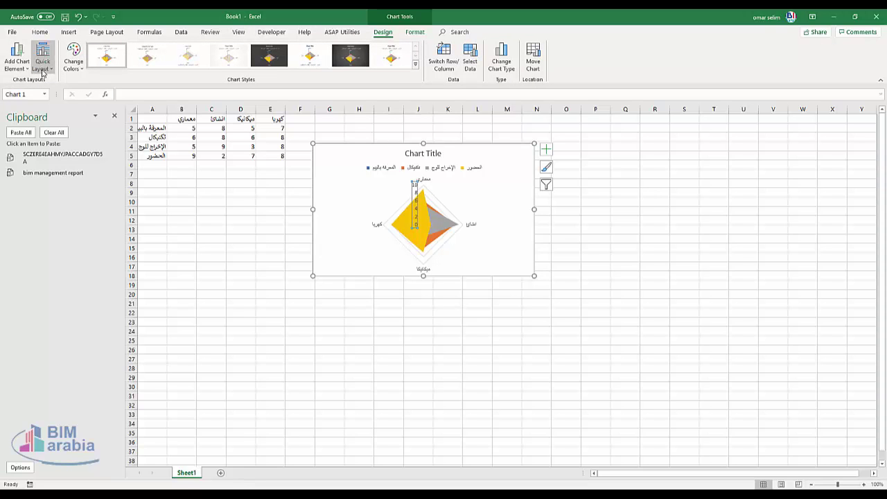
Place the radar chart's legend on the Right via Add Chart Element, then deselect the chart
{"action": "left_click", "coordinate": [18, 61]}
{"action": "mouse_move", "coordinate": [55, 85]}
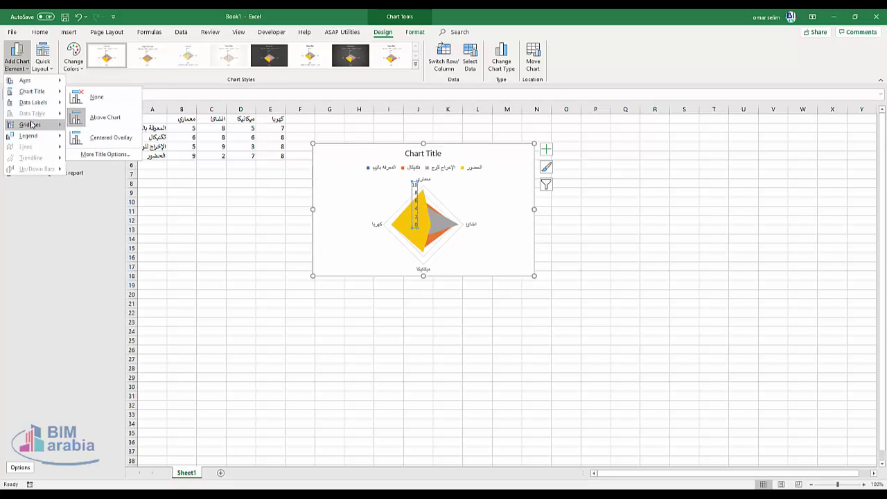
{"action": "mouse_move", "coordinate": [39, 124]}
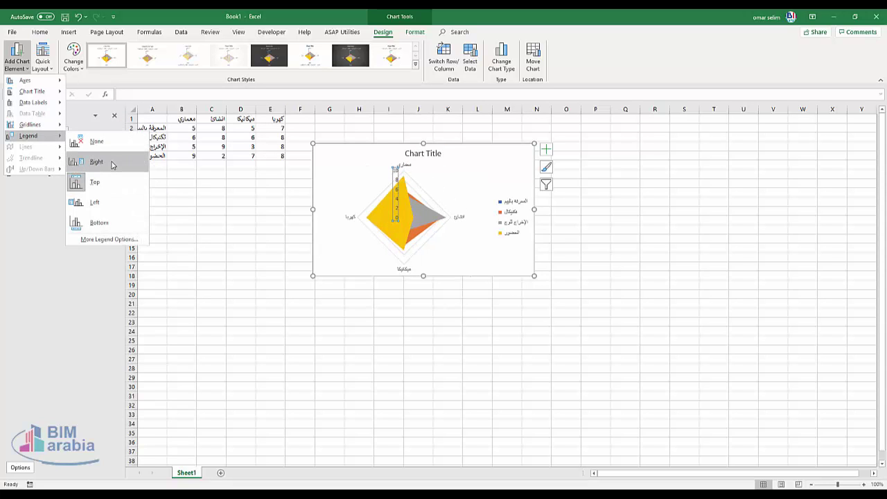
{"action": "left_click", "coordinate": [112, 164]}
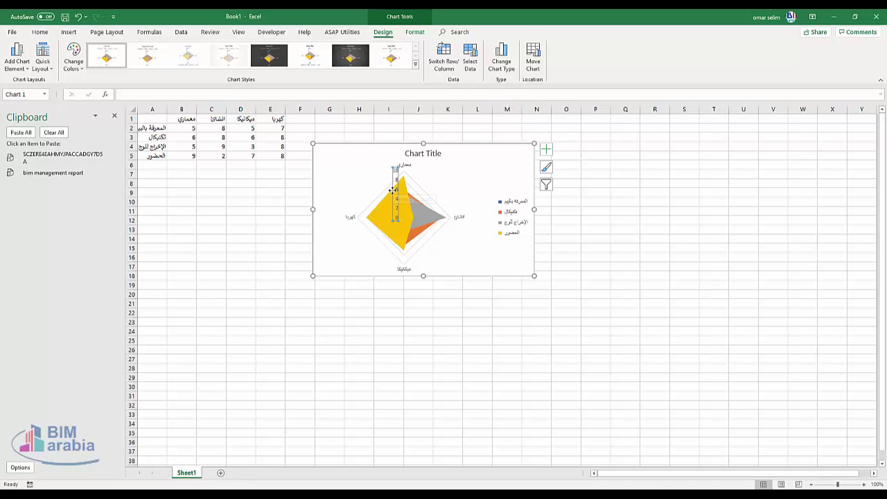
{"action": "left_click", "coordinate": [449, 323]}
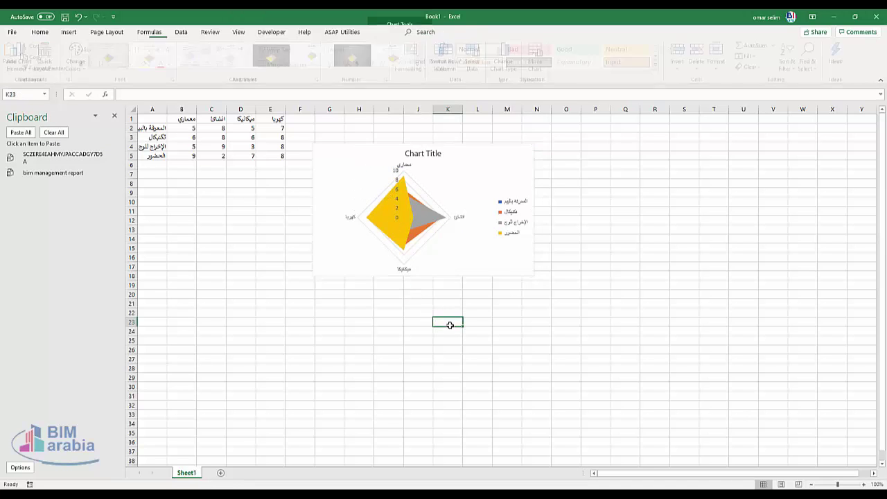
Apply the second preset chart style to the radar chart, leaving its colours unchanged
{"action": "left_click", "coordinate": [401, 210]}
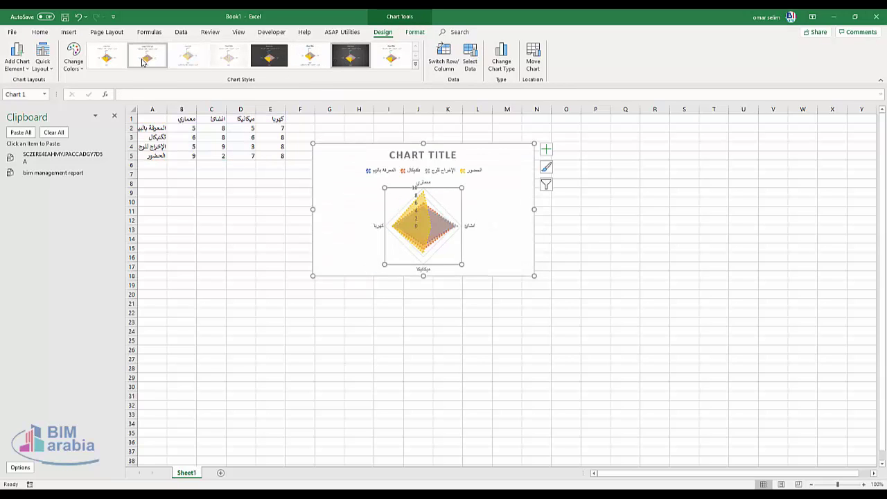
{"action": "left_click", "coordinate": [142, 55]}
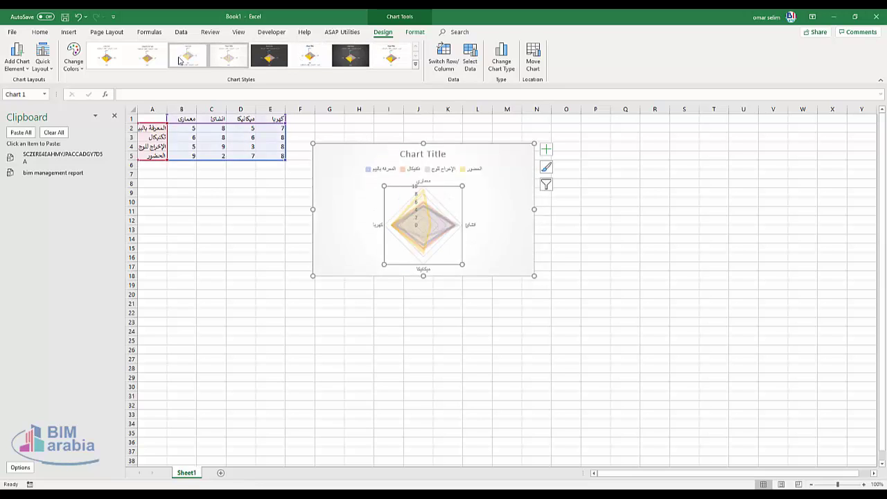
{"action": "left_click", "coordinate": [71, 67]}
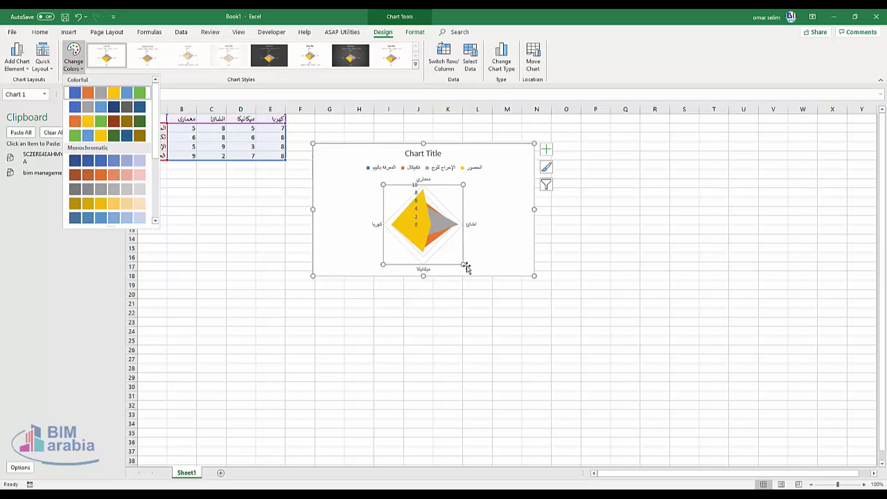
{"action": "left_click", "coordinate": [535, 276]}
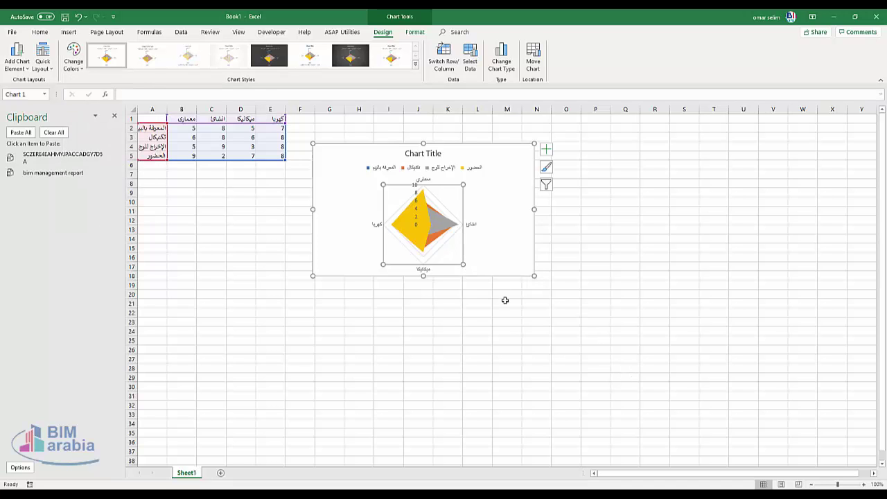
Change D4 to 5 and D3 to 9 in the ميكانيكا column
{"action": "left_click", "coordinate": [253, 146]}
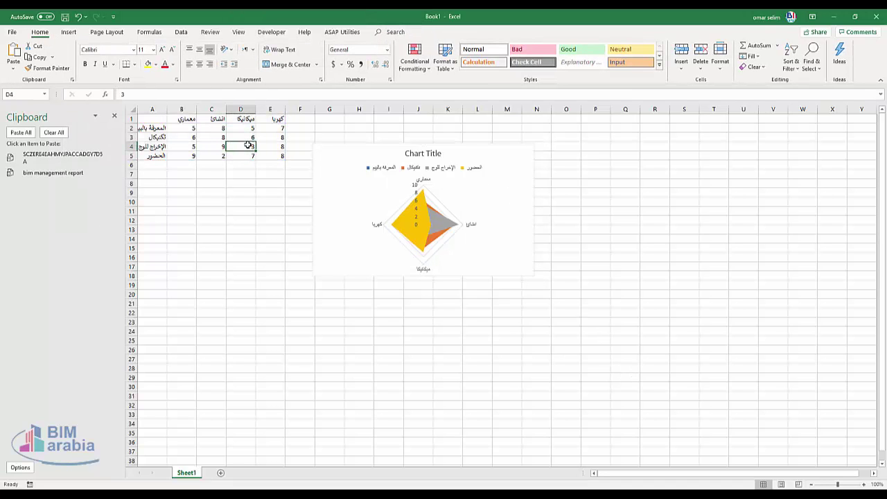
{"action": "type", "text": "5"}
{"action": "key", "text": "Return"}
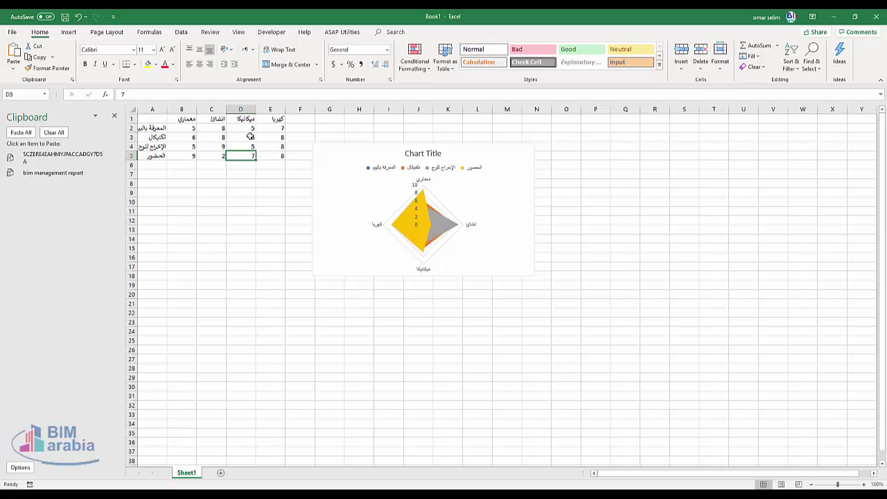
{"action": "left_click", "coordinate": [245, 138]}
{"action": "type", "text": "9"}
{"action": "key", "text": "Return"}
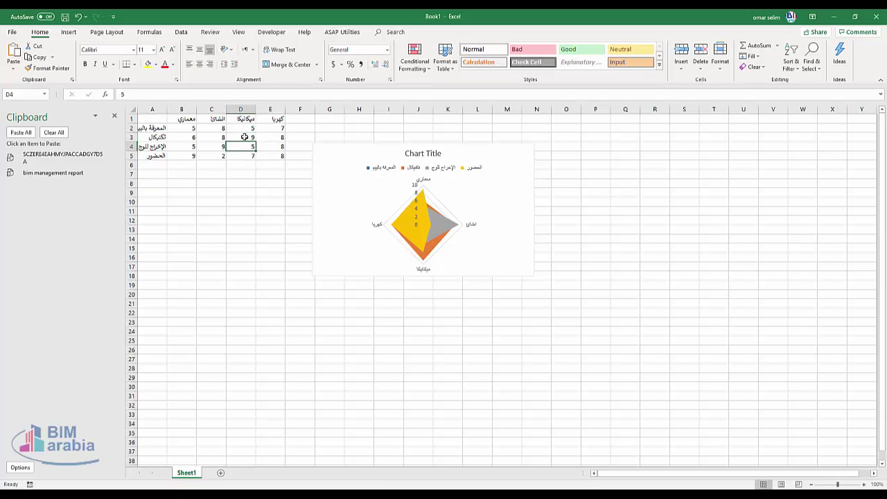